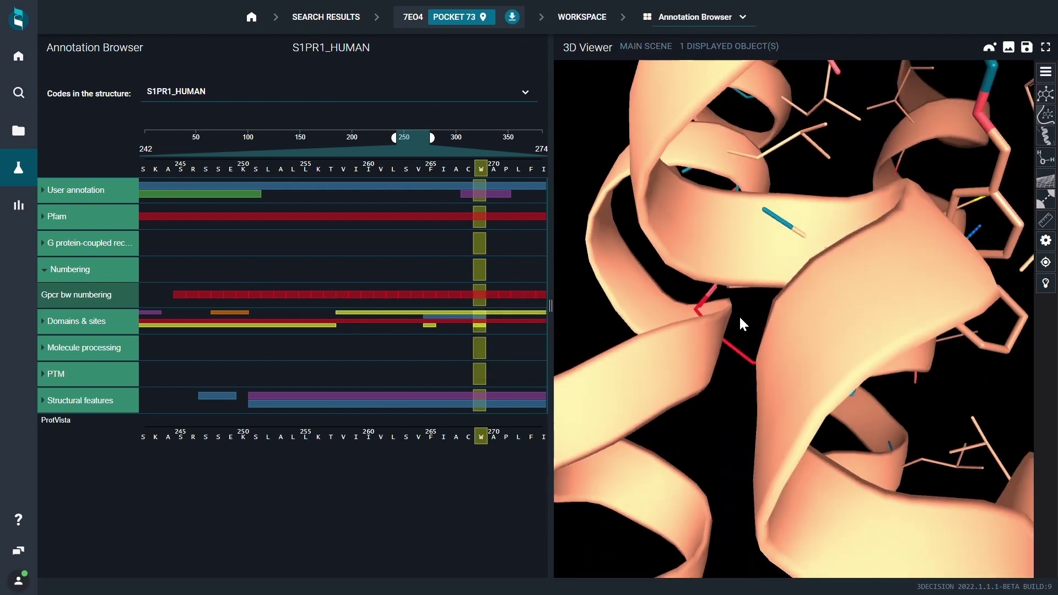
{"action": "scroll", "coordinate": [738, 315], "scroll_direction": "down", "scroll_amount": 3}
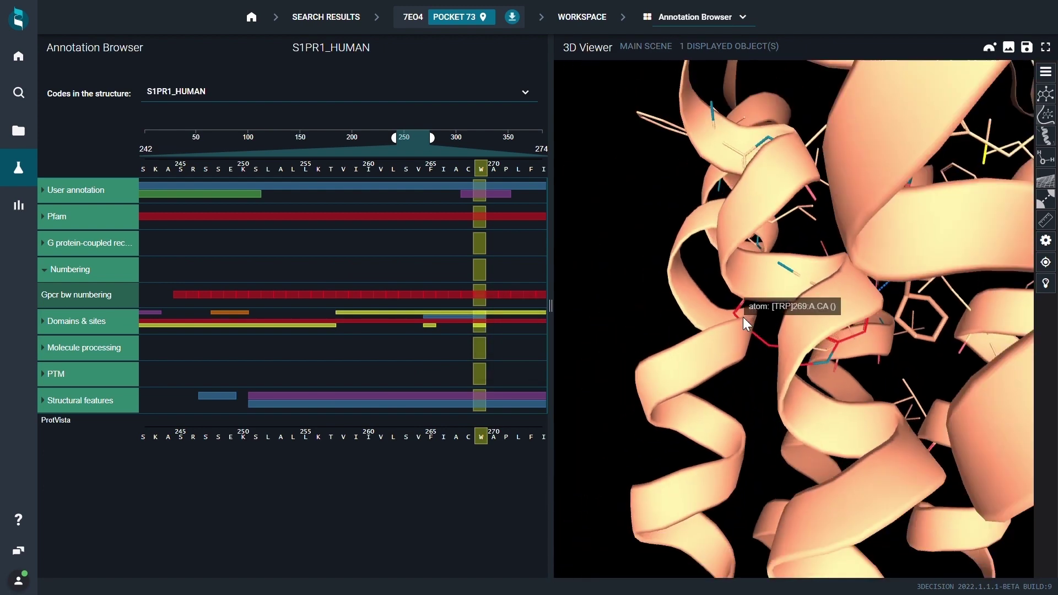
{"action": "scroll", "coordinate": [754, 317], "scroll_direction": "down", "scroll_amount": 3}
{"action": "scroll", "coordinate": [826, 321], "scroll_direction": "down", "scroll_amount": 2}
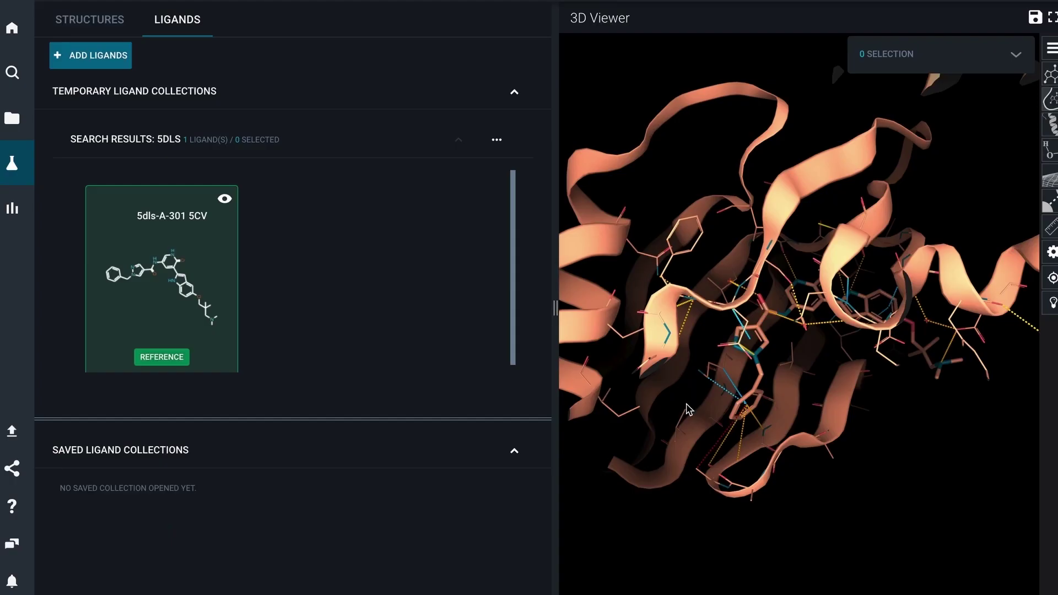
{"action": "scroll", "coordinate": [760, 382], "scroll_direction": "up", "scroll_amount": 5}
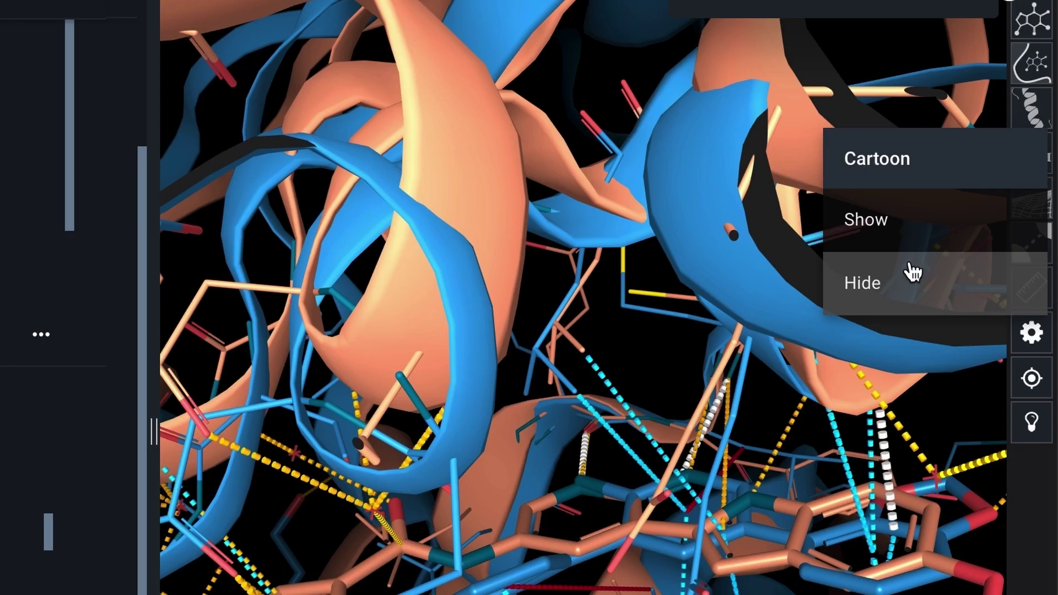
Turn off the cartoon representation so both superposed complexes appear only as sticks
{"action": "left_click", "coordinate": [981, 220]}
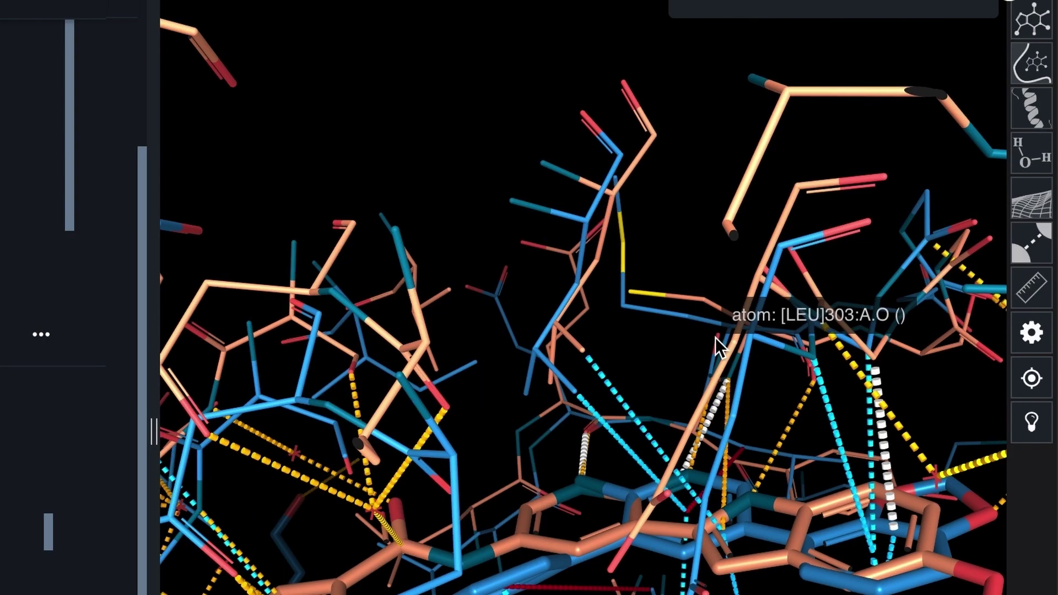